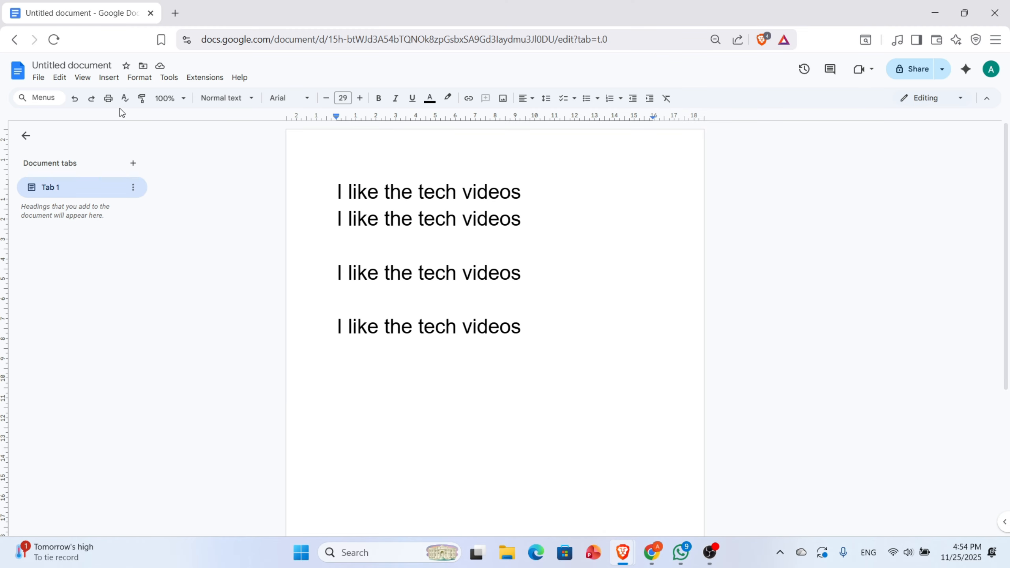
Step: Insert a new drawing and draw a rectangle about 15 cm wide and 12 cm tall on its canvas
click(108, 78)
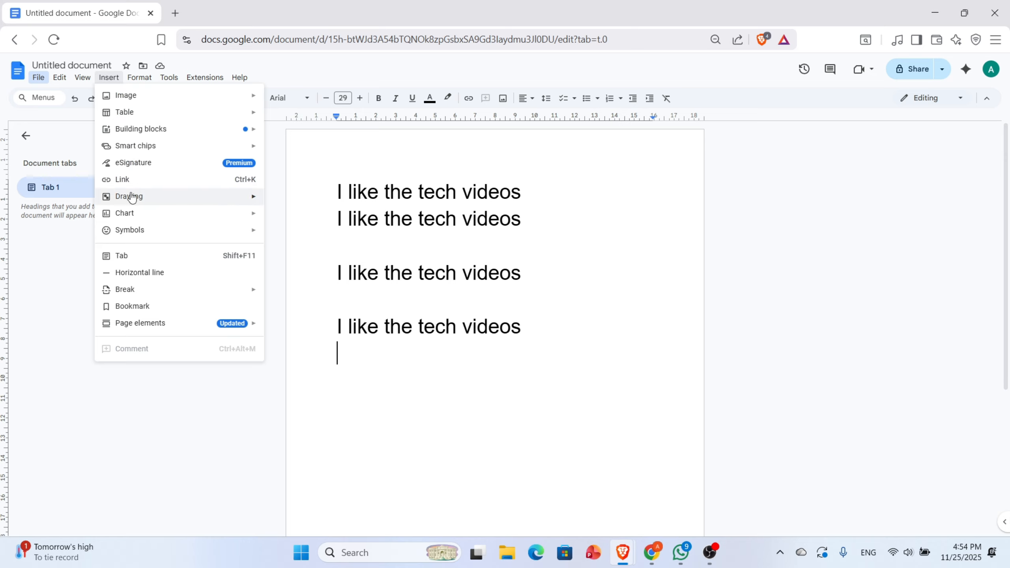
mouse_move(134, 203)
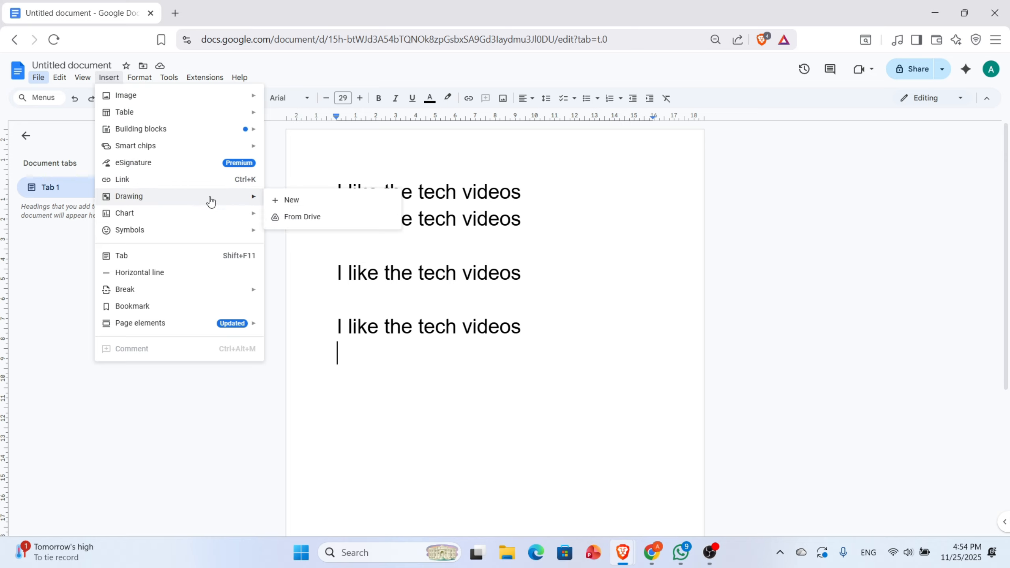
click(280, 204)
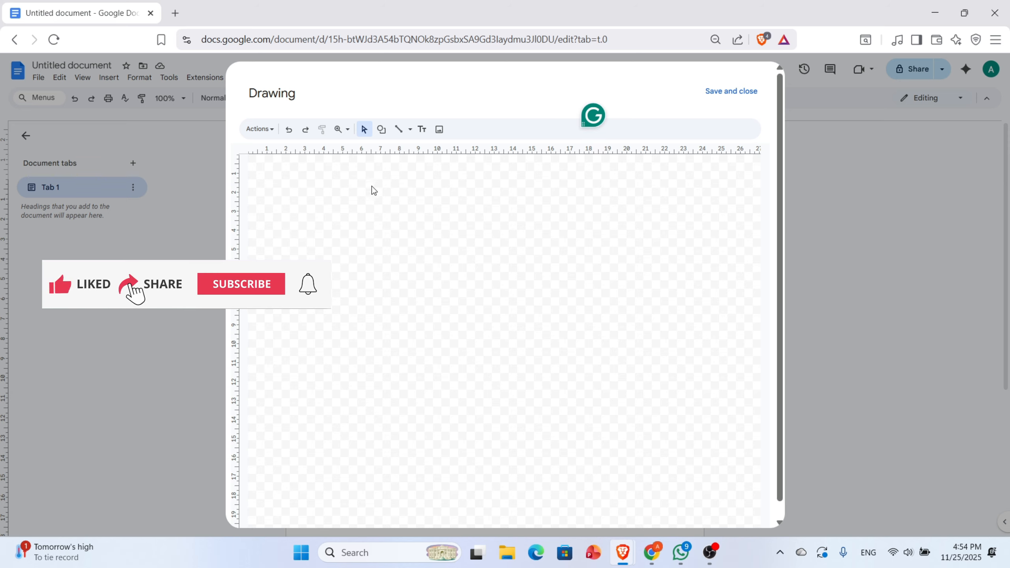
click(385, 134)
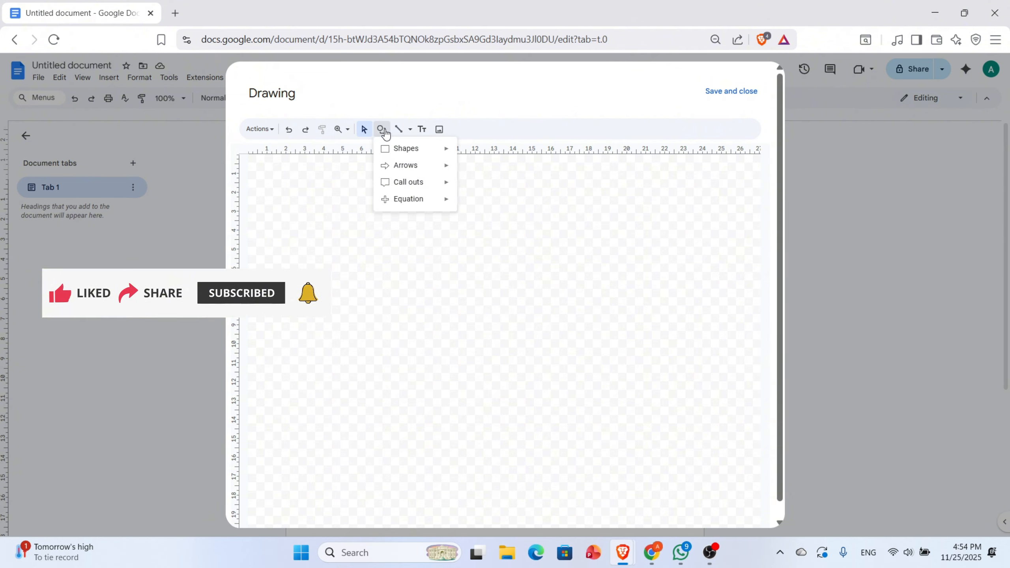
mouse_move(393, 150)
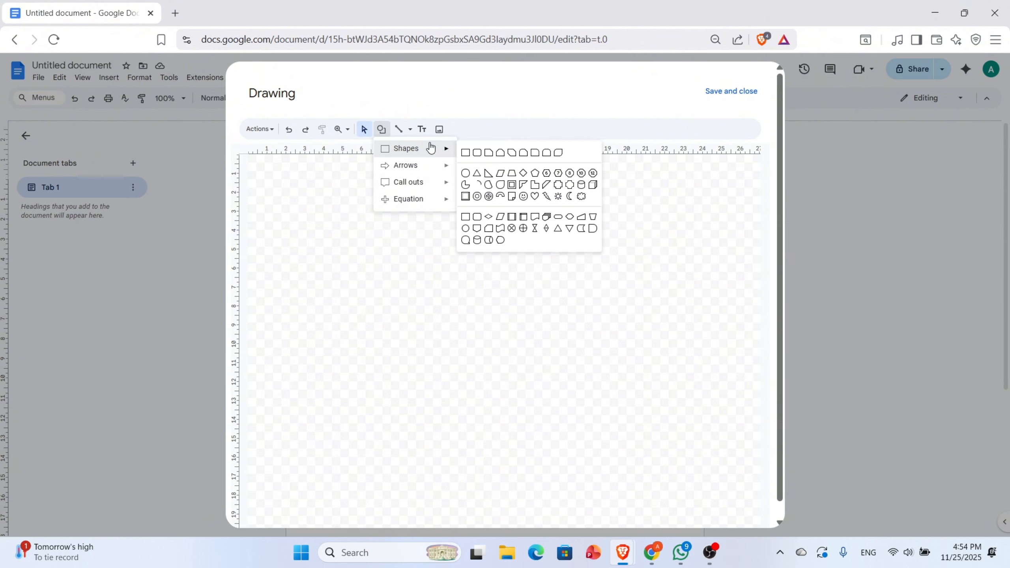
click(465, 153)
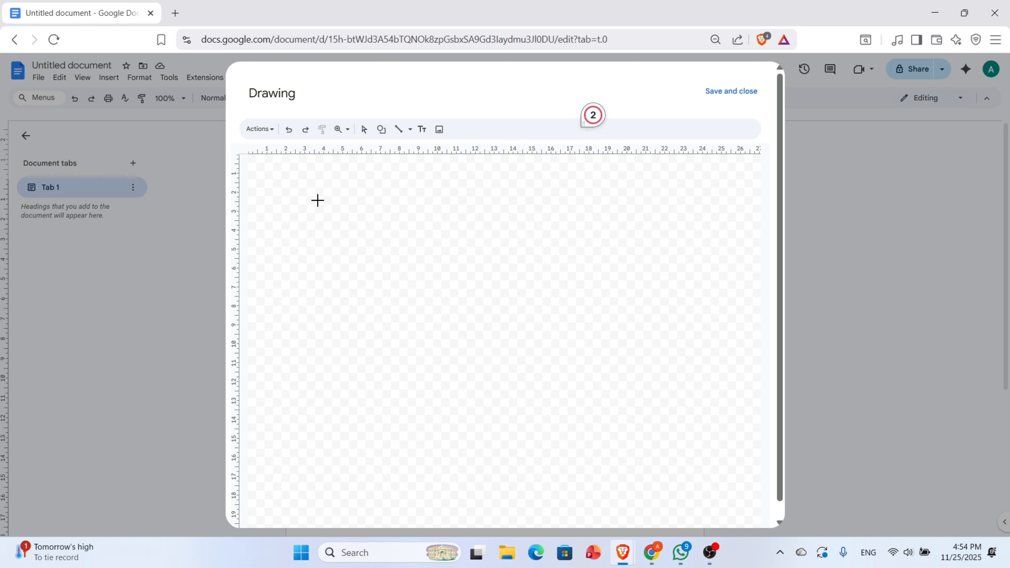
drag(330, 192, 616, 419)
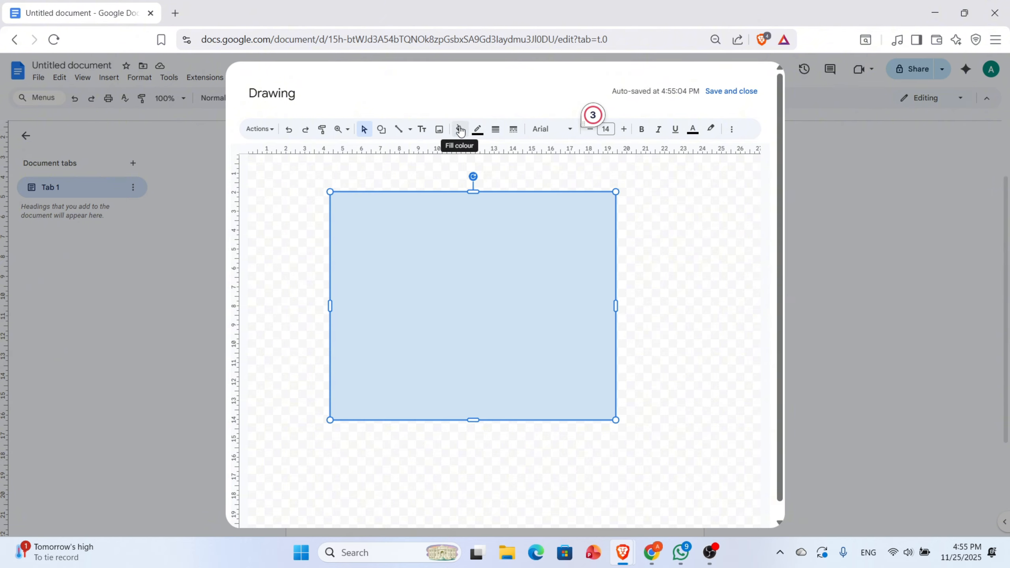
Step: Make the rectangle's fill transparent and set its border colour to dark grey
click(460, 130)
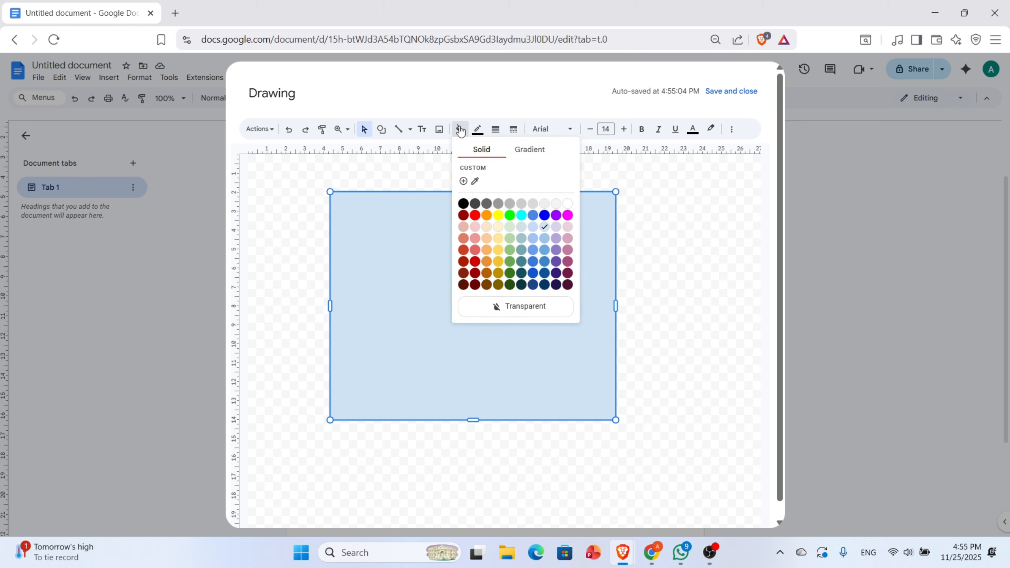
click(499, 307)
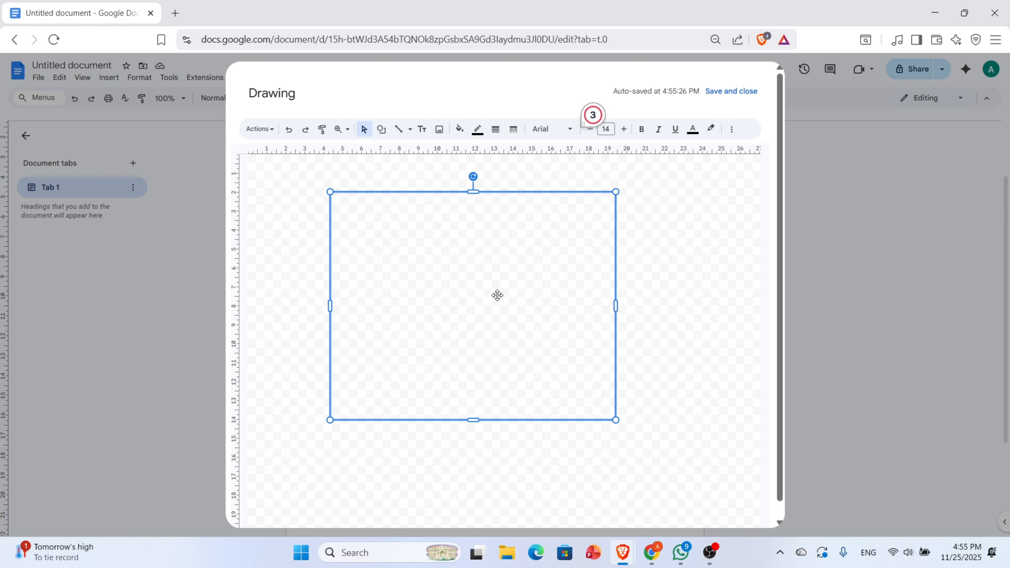
click(477, 130)
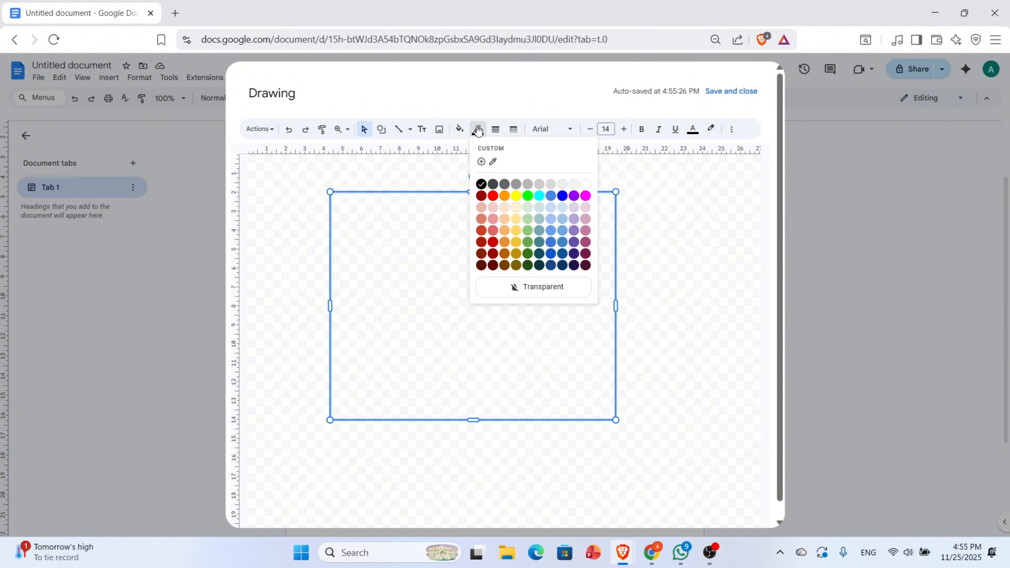
click(493, 185)
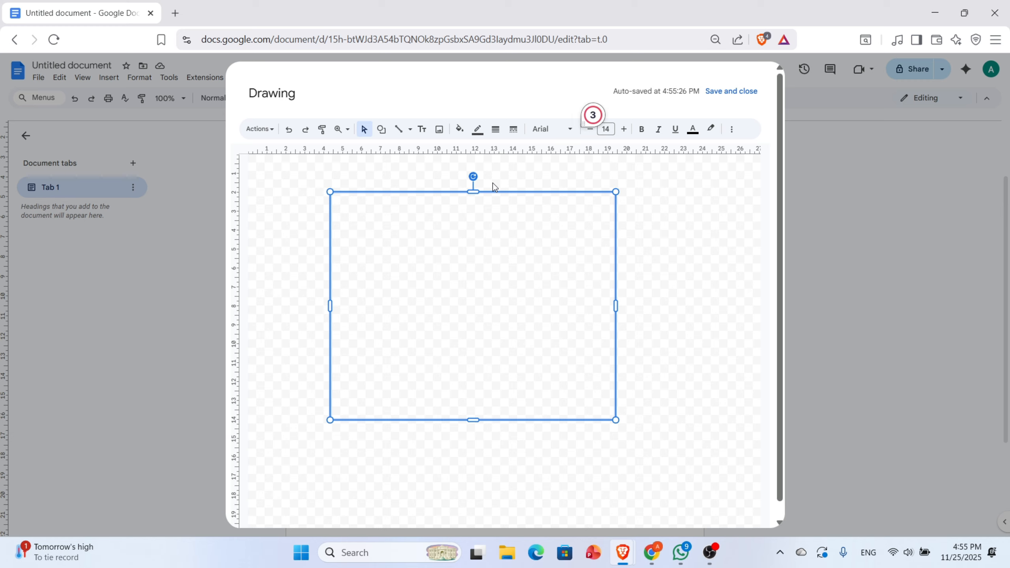
Step: Give the rectangle a solid 12px border, and save the drawing into the document
click(493, 134)
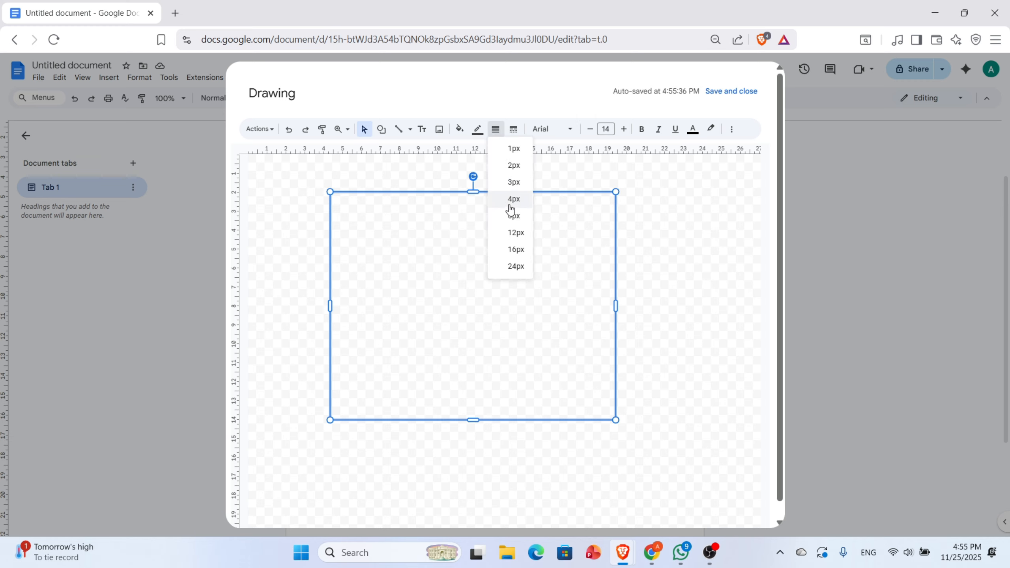
click(504, 234)
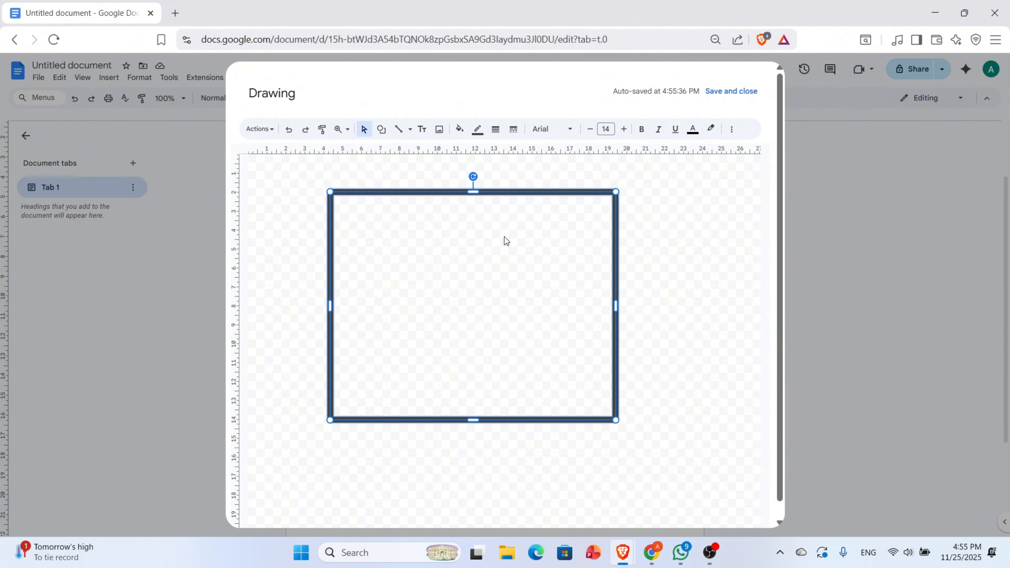
click(512, 129)
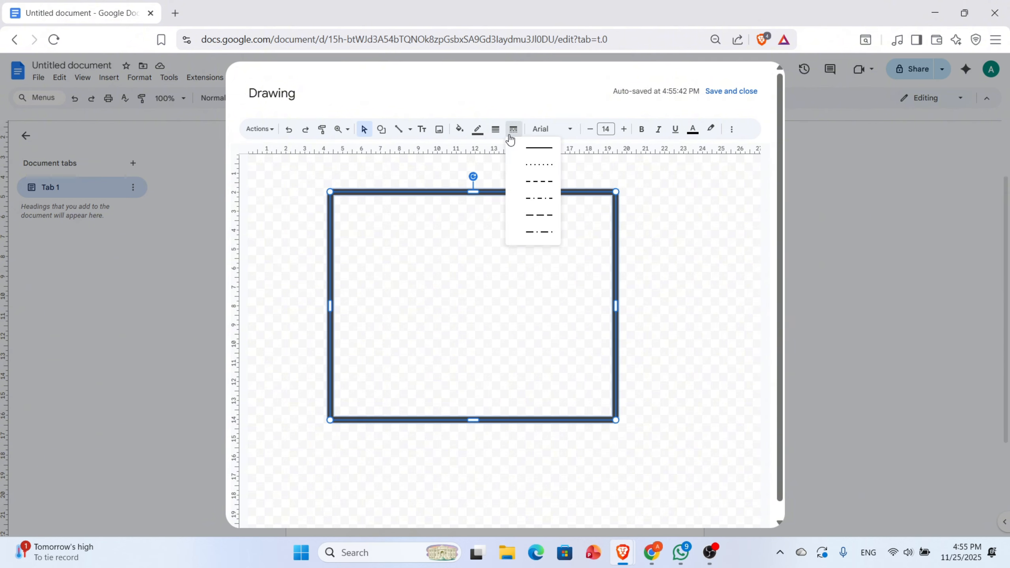
click(498, 176)
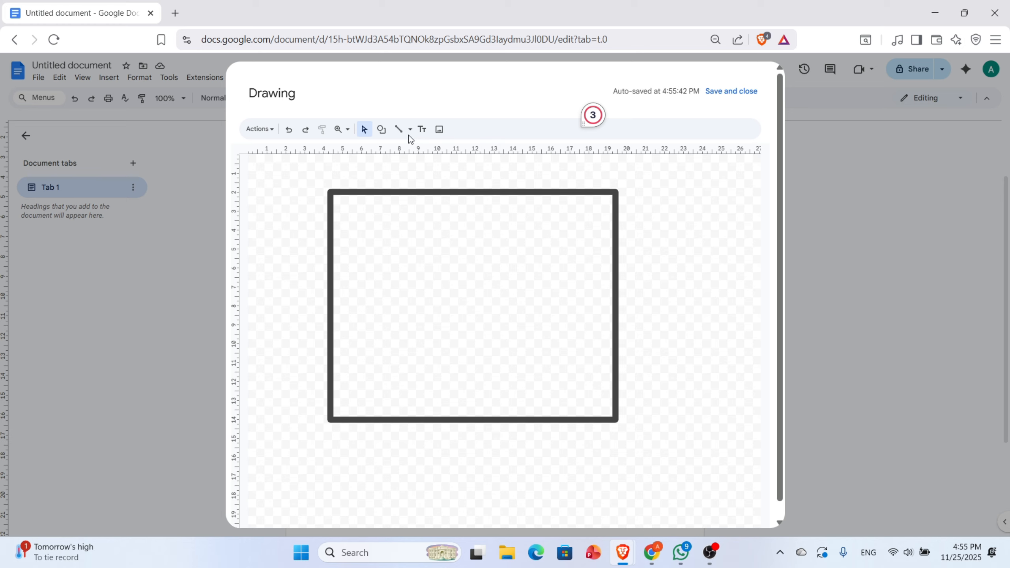
click(412, 211)
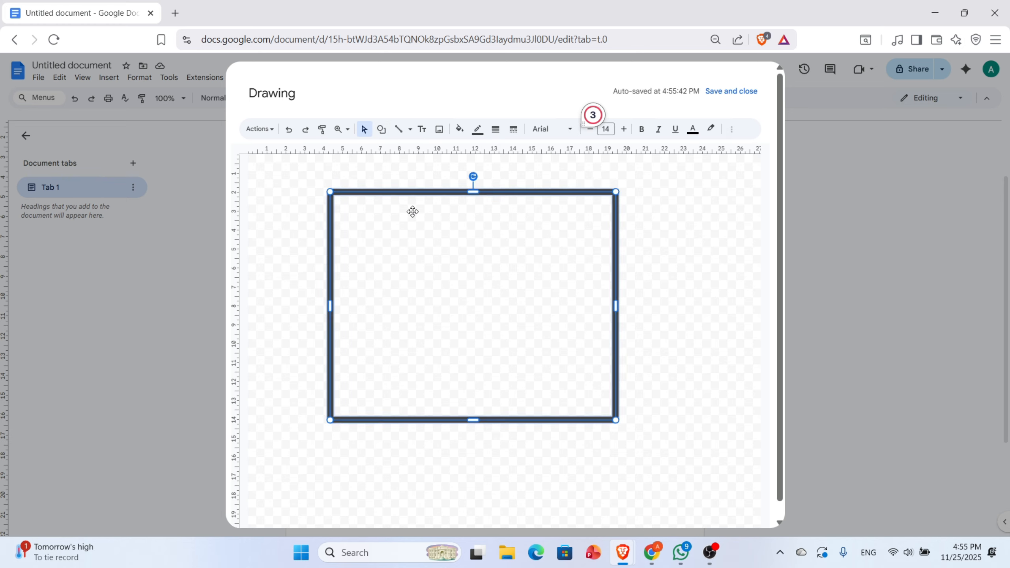
click(513, 129)
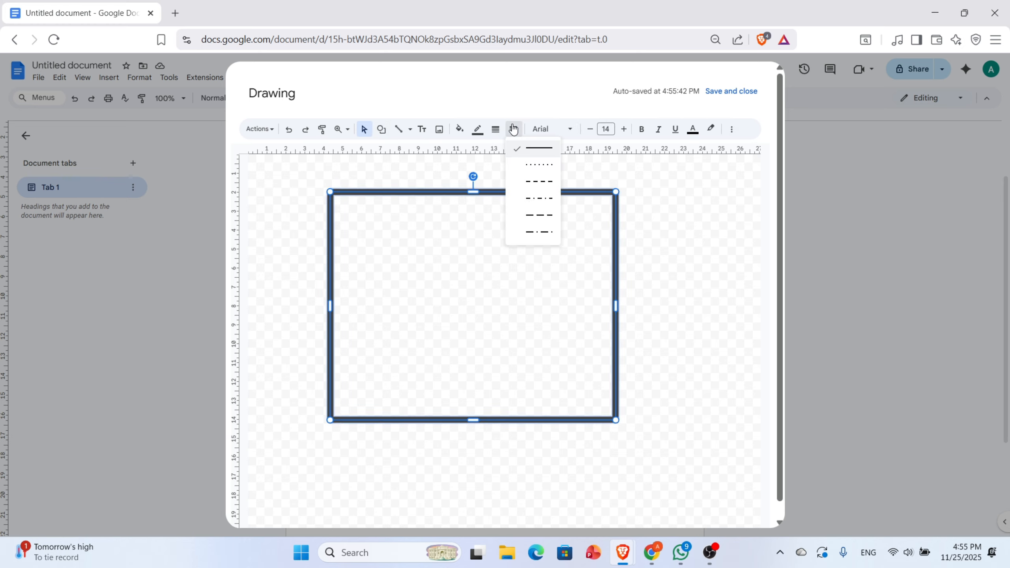
click(526, 153)
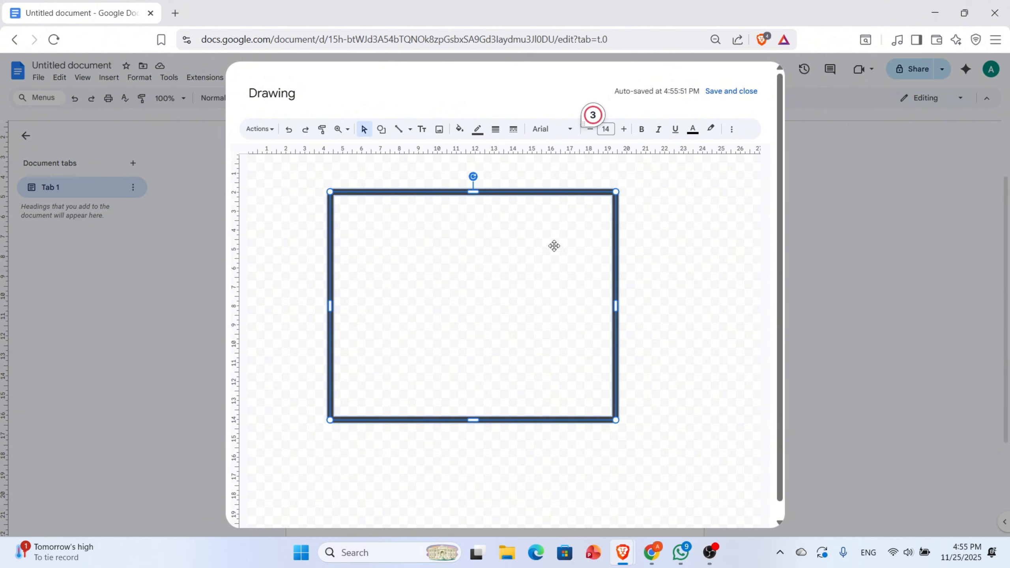
click(731, 92)
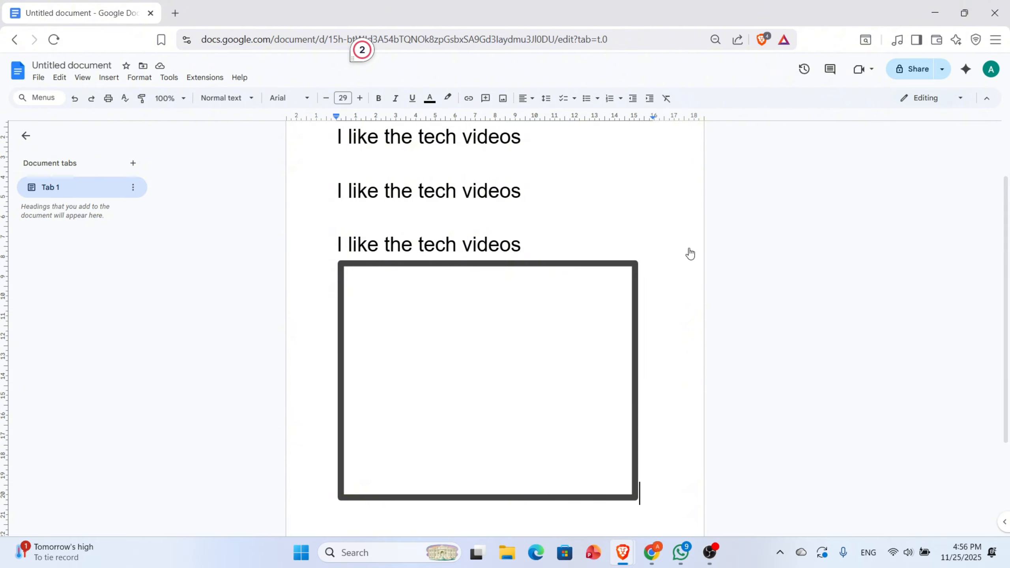
Step: Set the inserted drawing's text wrapping to In front of text and its positioning to Fix position on page
click(568, 295)
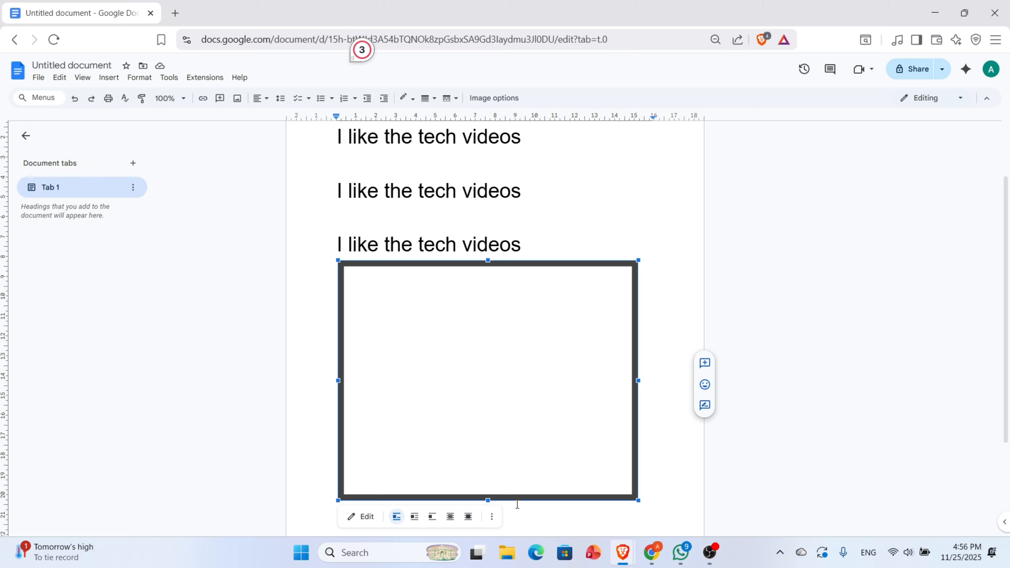
click(492, 518)
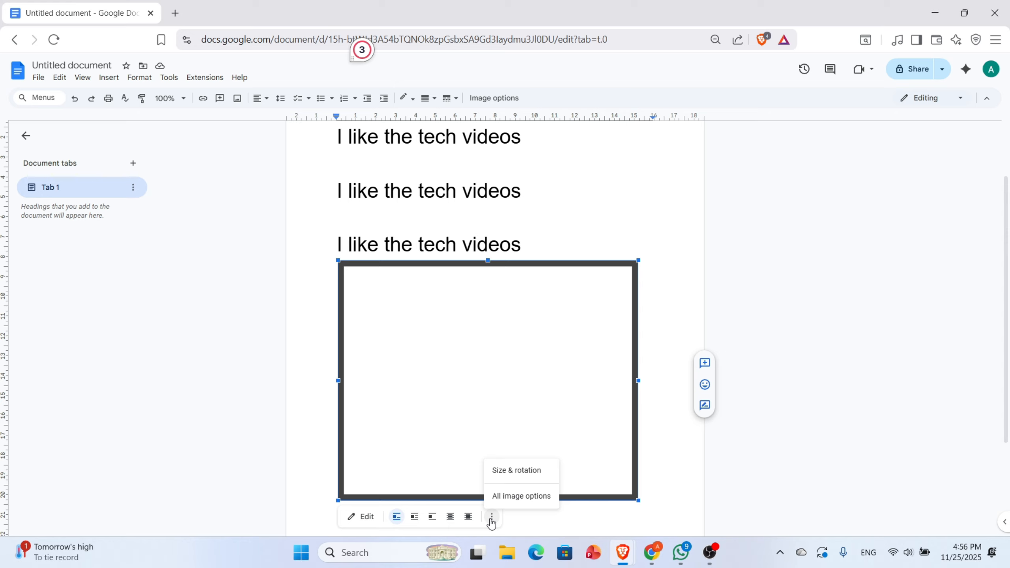
click(520, 498)
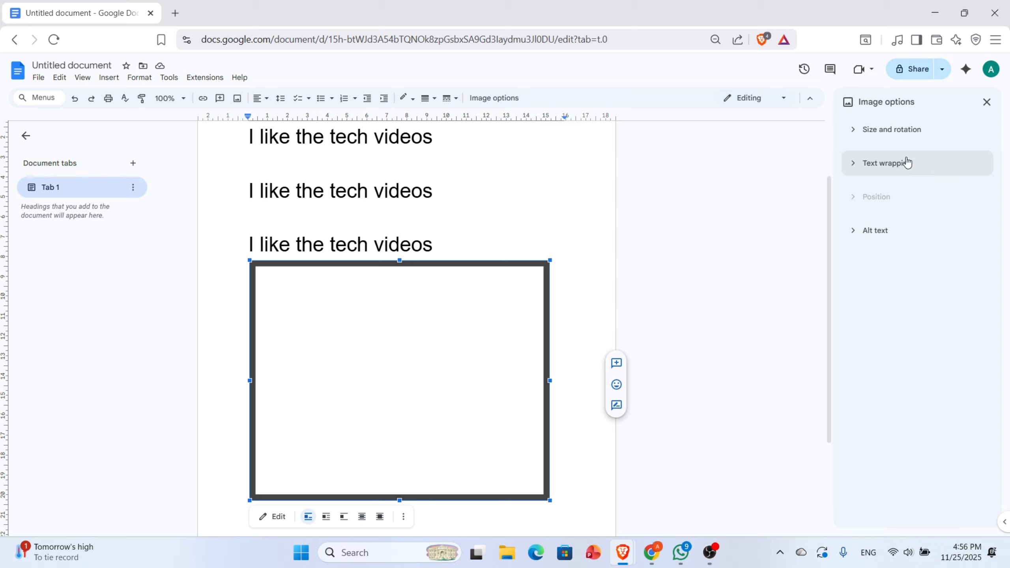
click(889, 168)
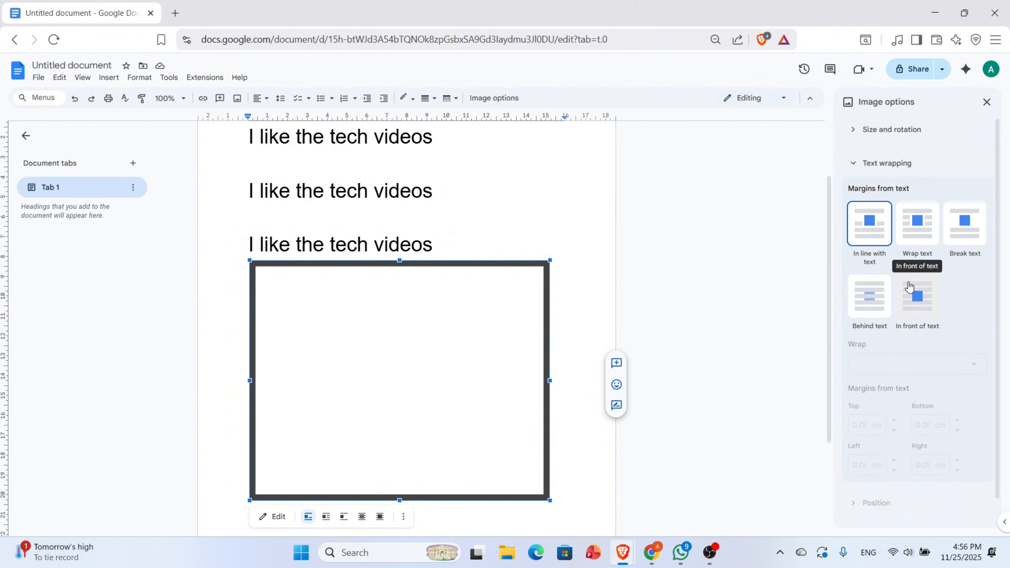
click(929, 307)
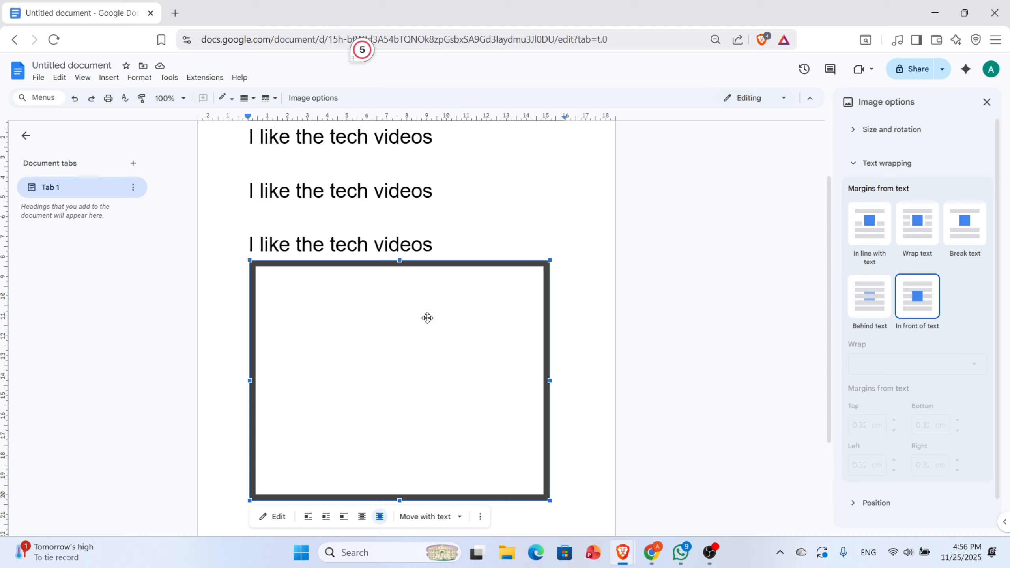
click(446, 519)
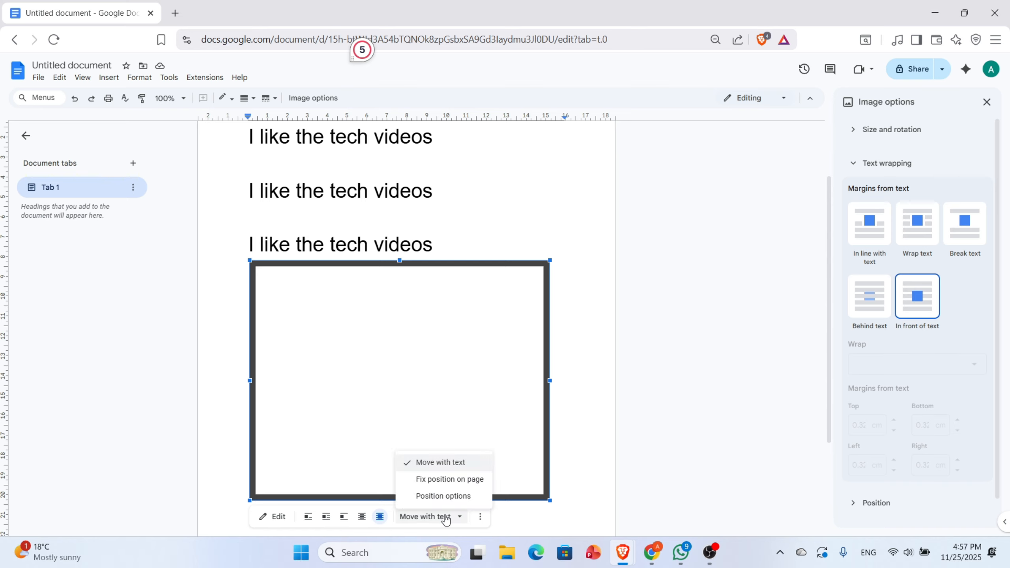
click(471, 480)
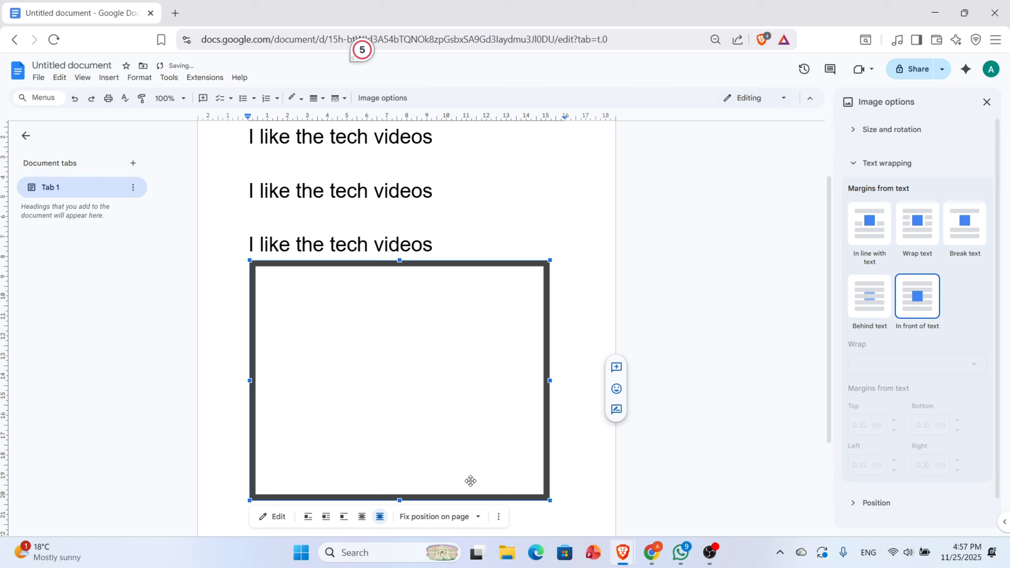
Step: Resize the frame to about 17 cm wide and 12.5 cm tall, and position it around the four lines of text
scroll(466, 468, up, 2)
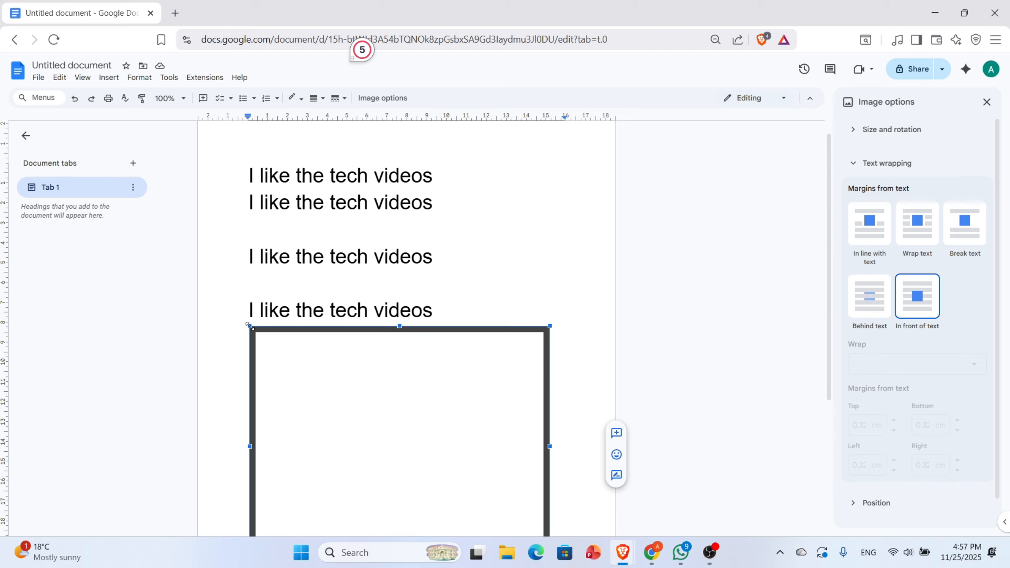
drag(252, 326, 444, 151)
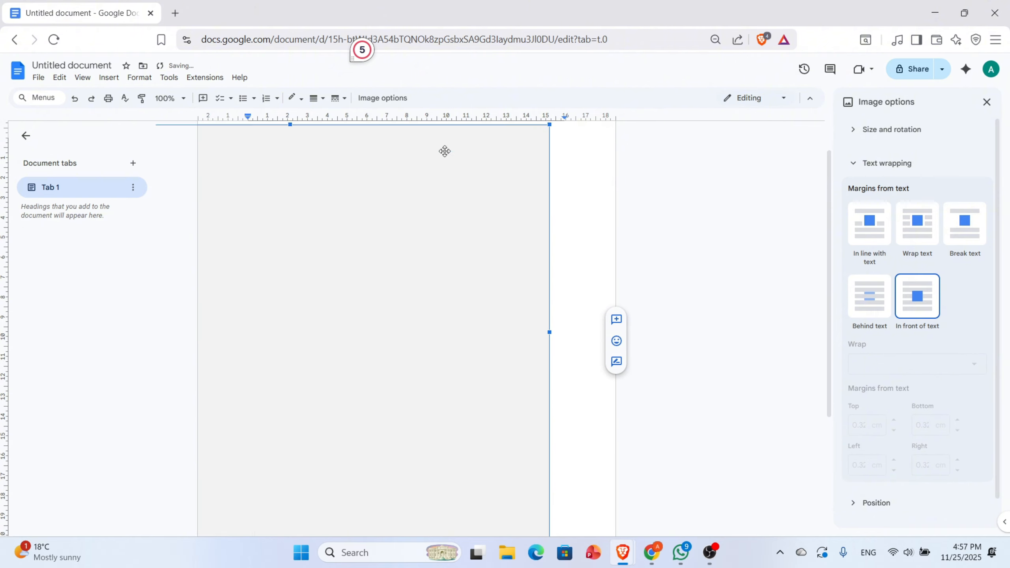
scroll(569, 290, down, 1)
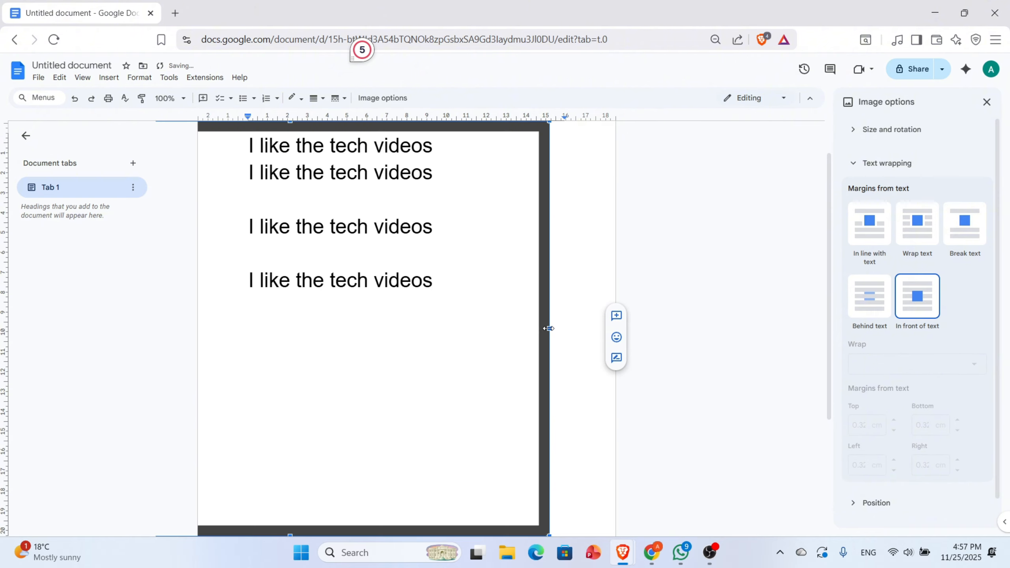
drag(548, 330, 604, 318)
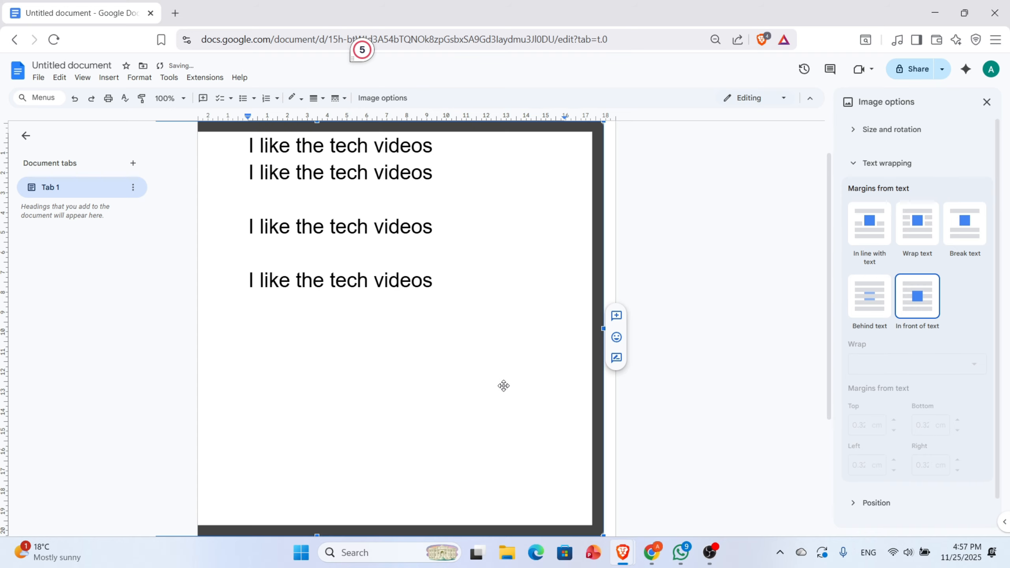
scroll(472, 380, up, 2)
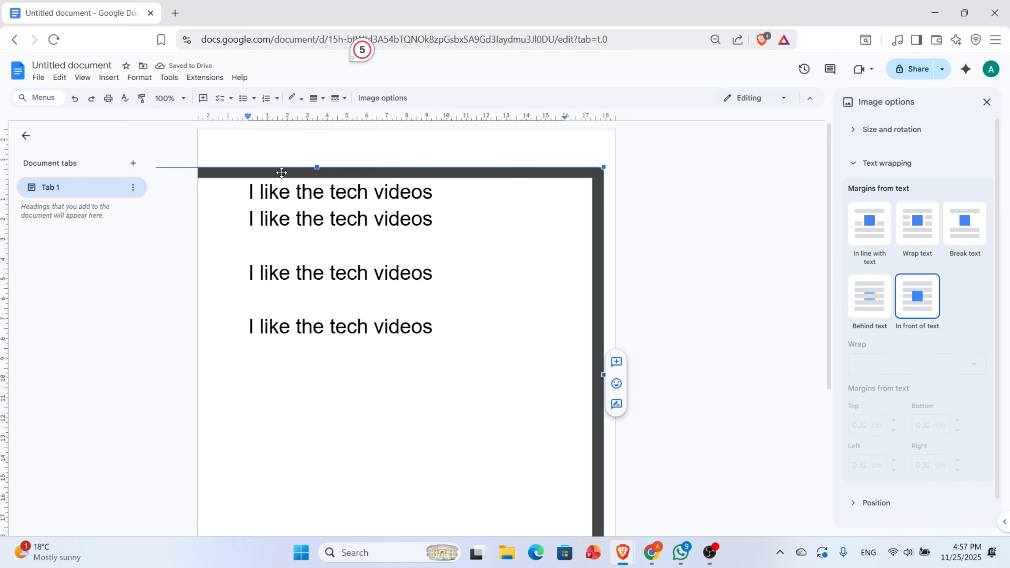
drag(512, 295, 404, 249)
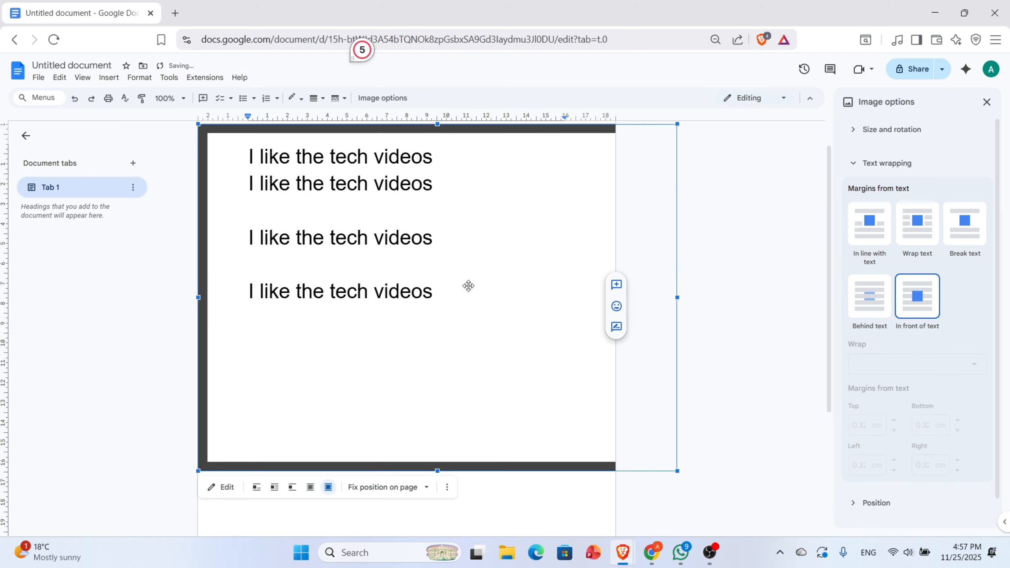
scroll(468, 297, up, 1)
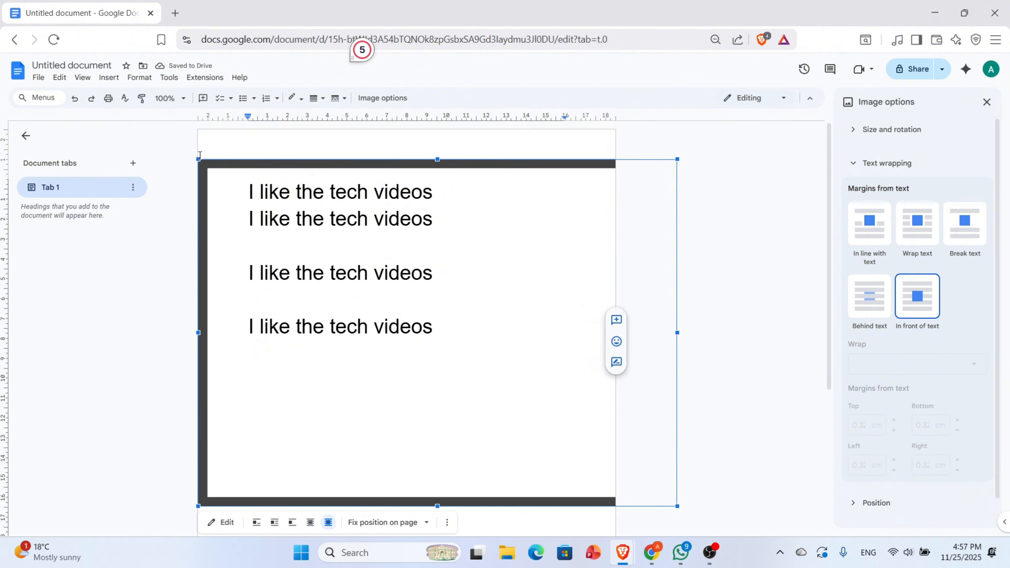
drag(196, 158, 333, 278)
drag(478, 369, 394, 275)
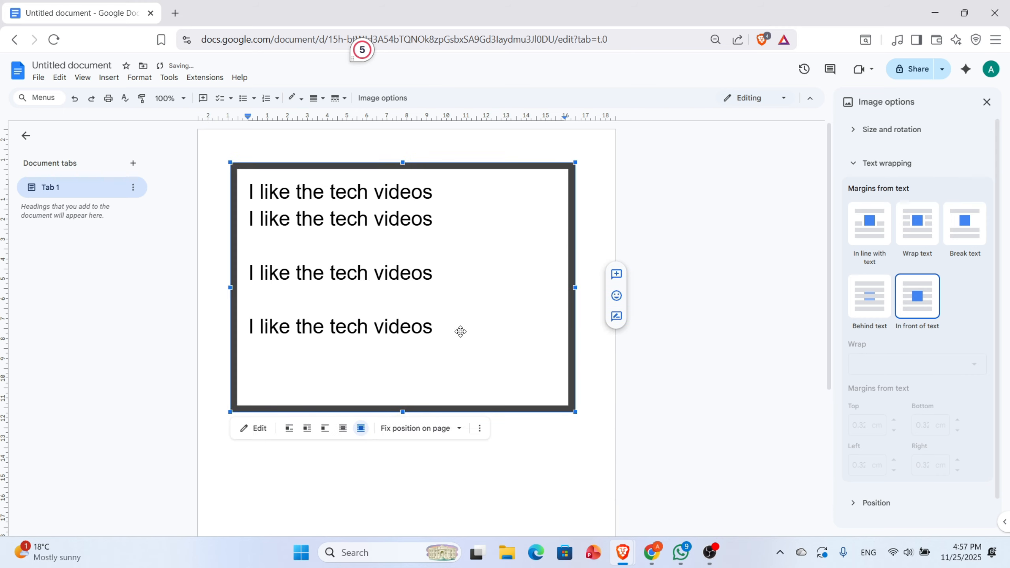
click(502, 461)
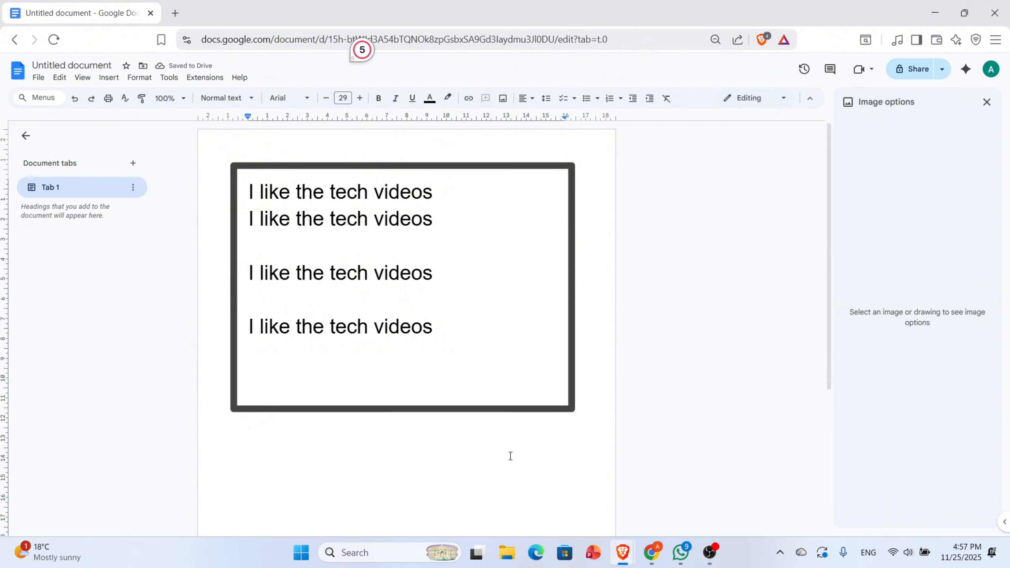